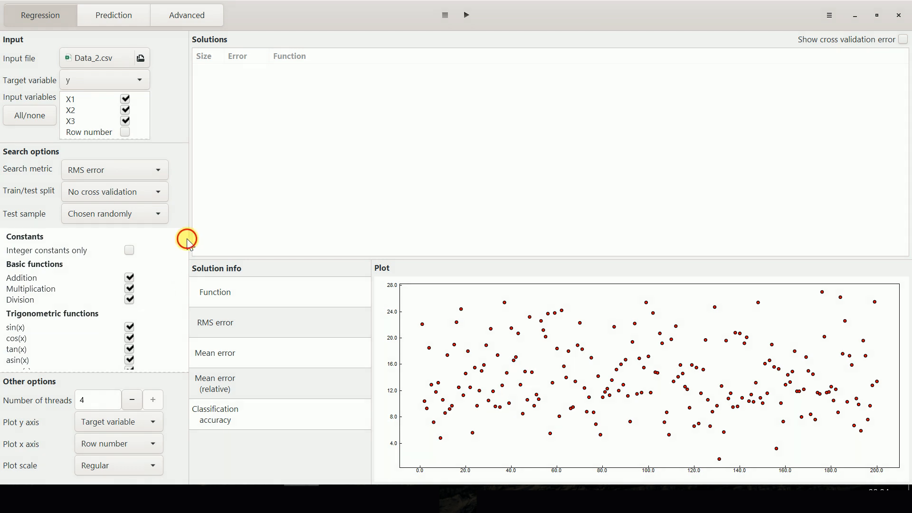
Plot the target variable against X1, X2 and X3 in turn to examine each relationship.
{"action": "left_click", "coordinate": [137, 443]}
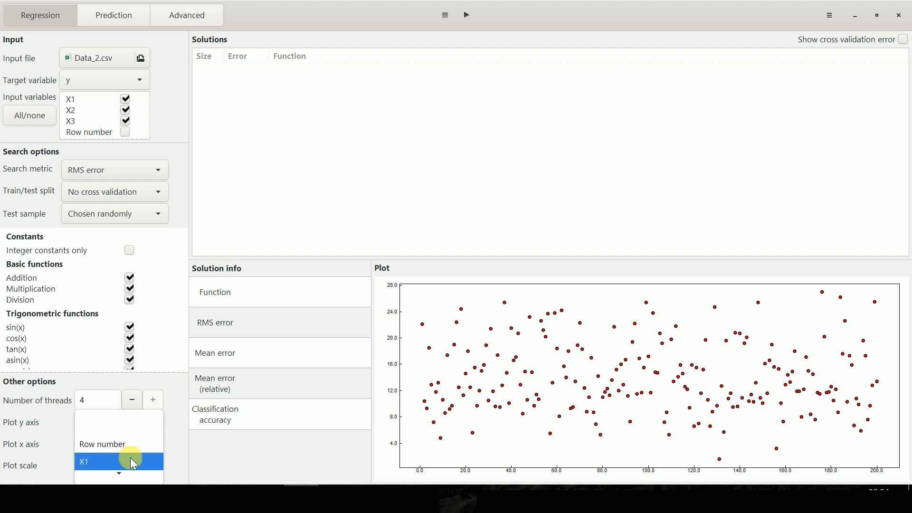
{"action": "left_click", "coordinate": [130, 457]}
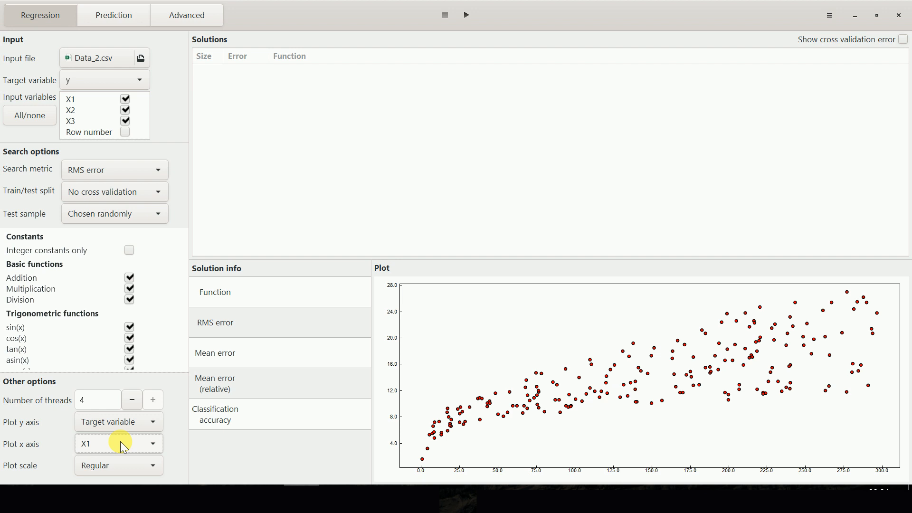
{"action": "left_click", "coordinate": [122, 446]}
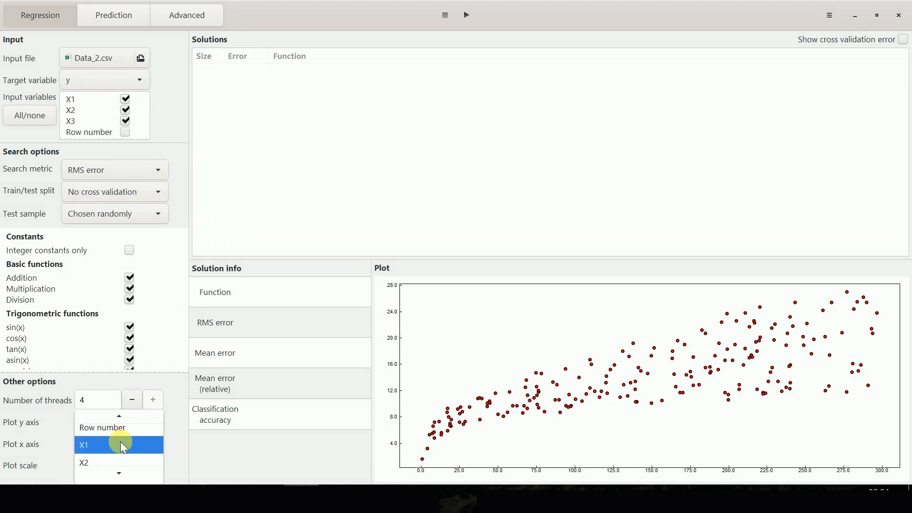
{"action": "left_click", "coordinate": [119, 456]}
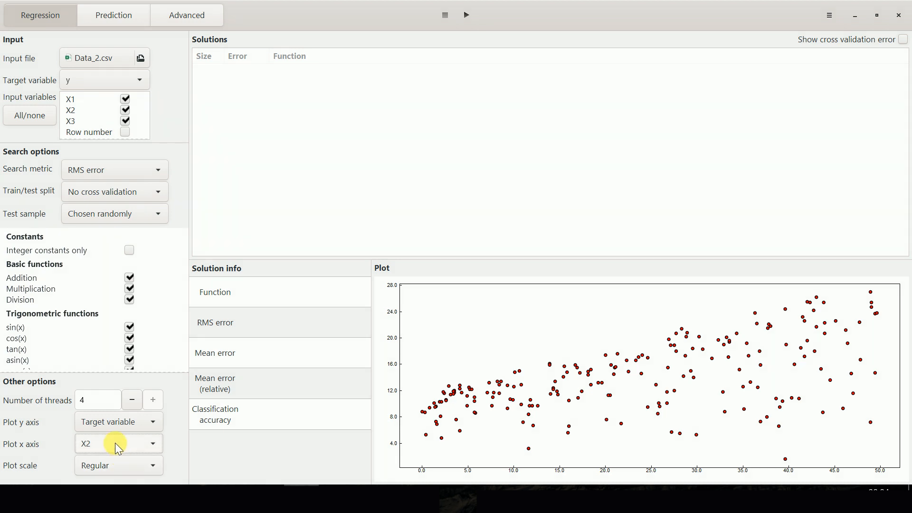
{"action": "left_click", "coordinate": [115, 443]}
{"action": "left_click", "coordinate": [114, 459]}
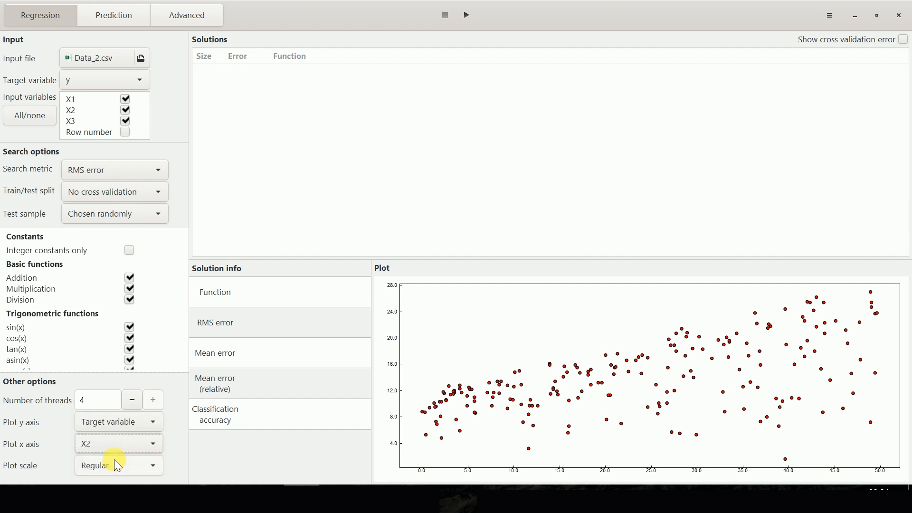
{"action": "left_click", "coordinate": [109, 447]}
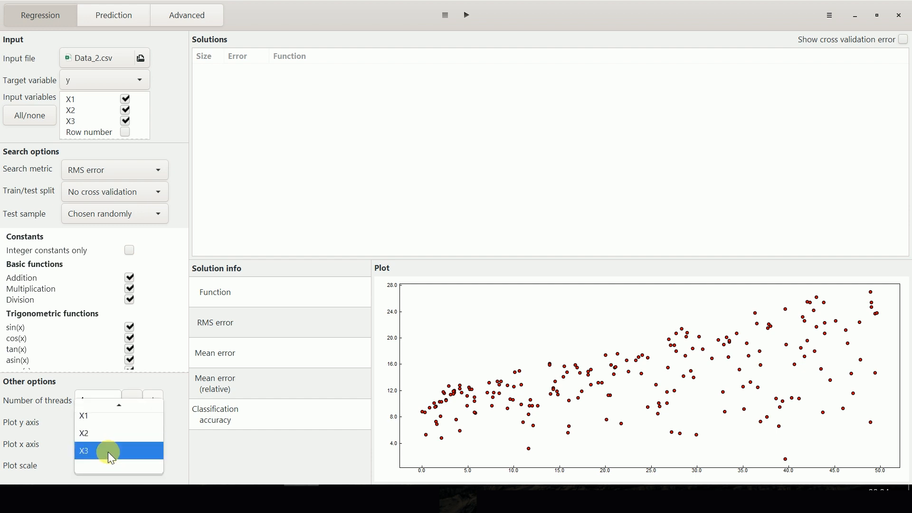
{"action": "left_click", "coordinate": [108, 452]}
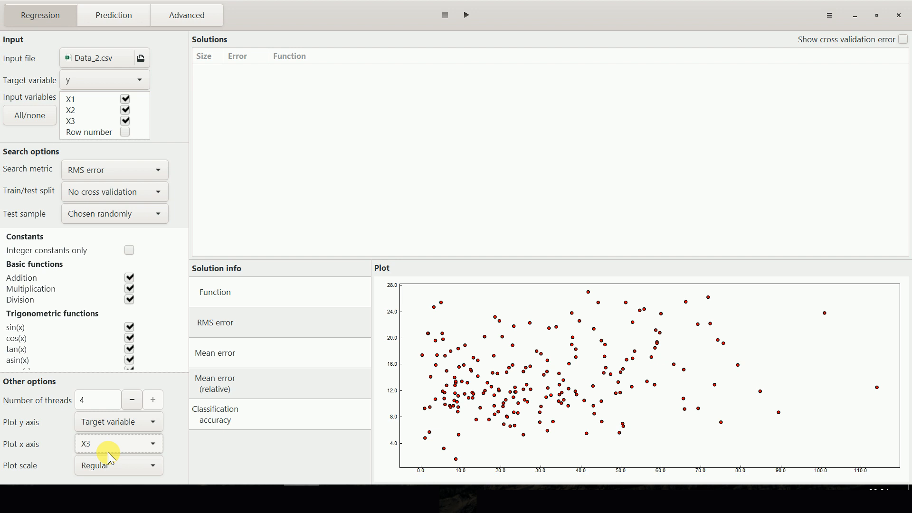
View the X3 plot in the log y, log x, and log y and log x scales, then restore the Regular scale.
{"action": "left_click", "coordinate": [107, 464]}
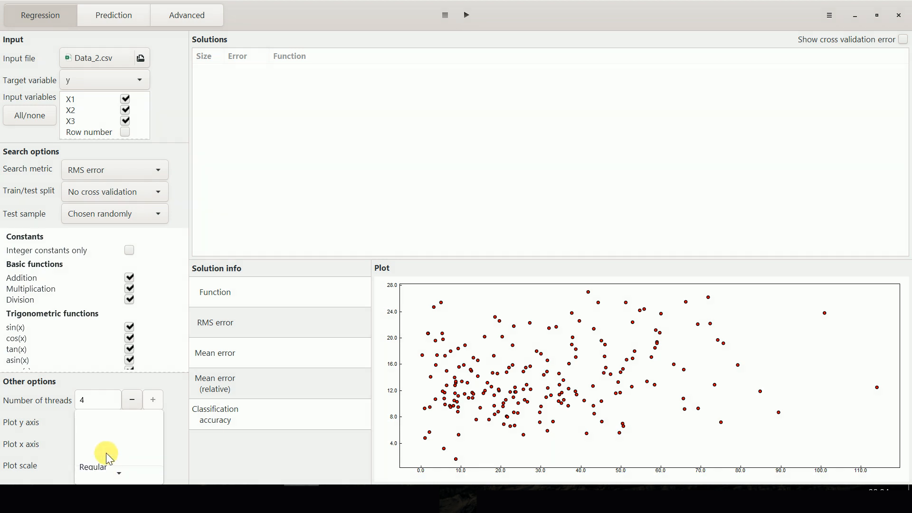
{"action": "left_click", "coordinate": [102, 438]}
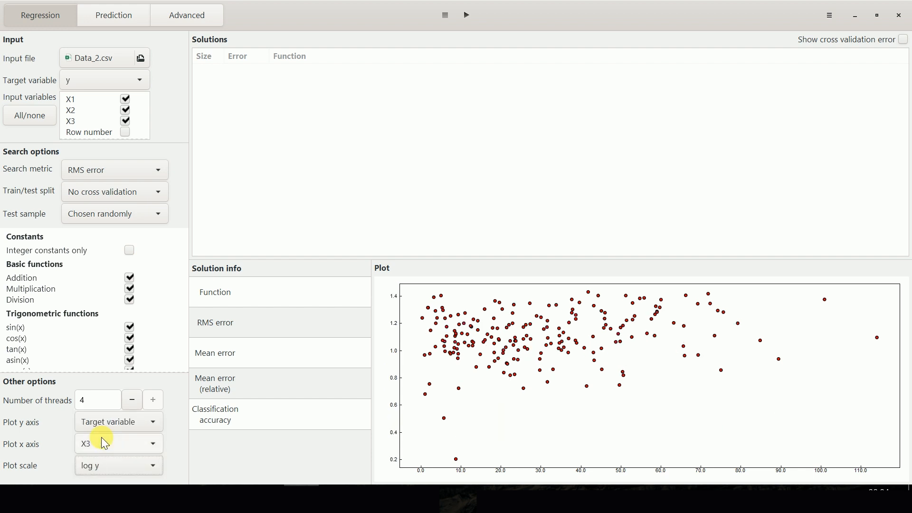
{"action": "left_click", "coordinate": [102, 459]}
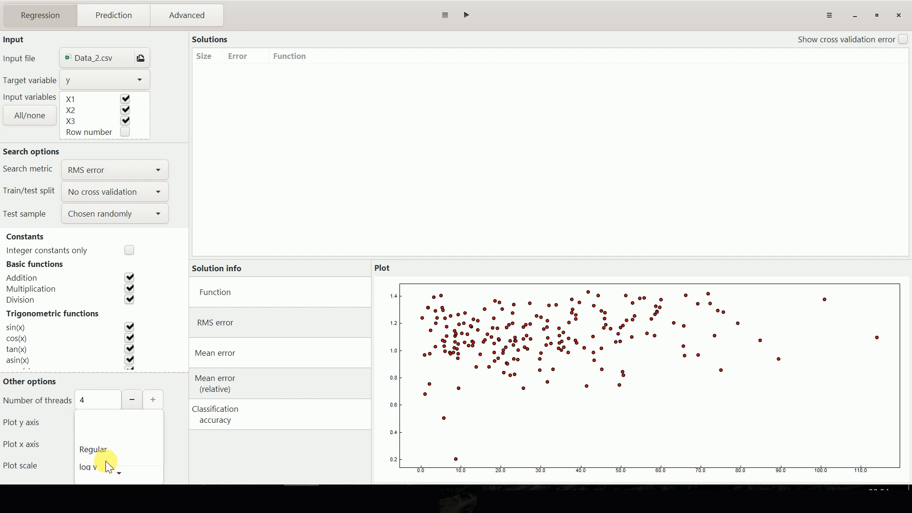
{"action": "left_click", "coordinate": [101, 454]}
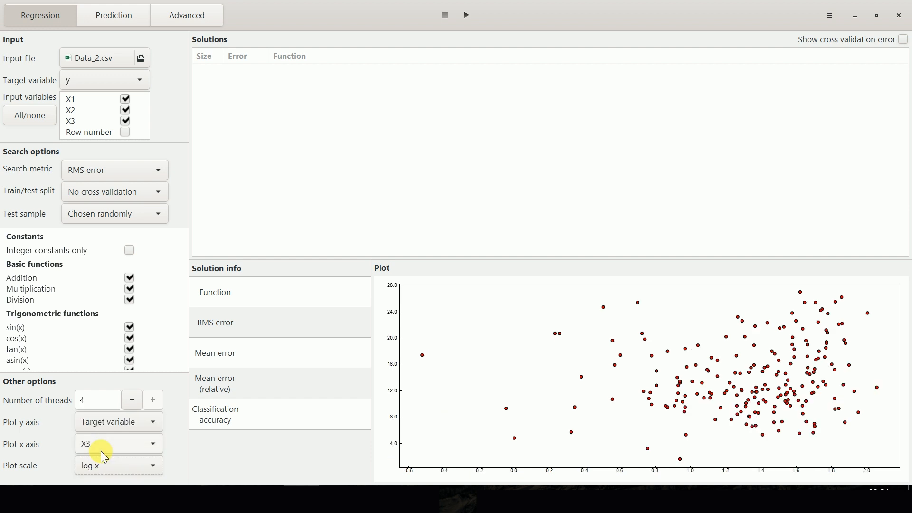
{"action": "left_click", "coordinate": [112, 469]}
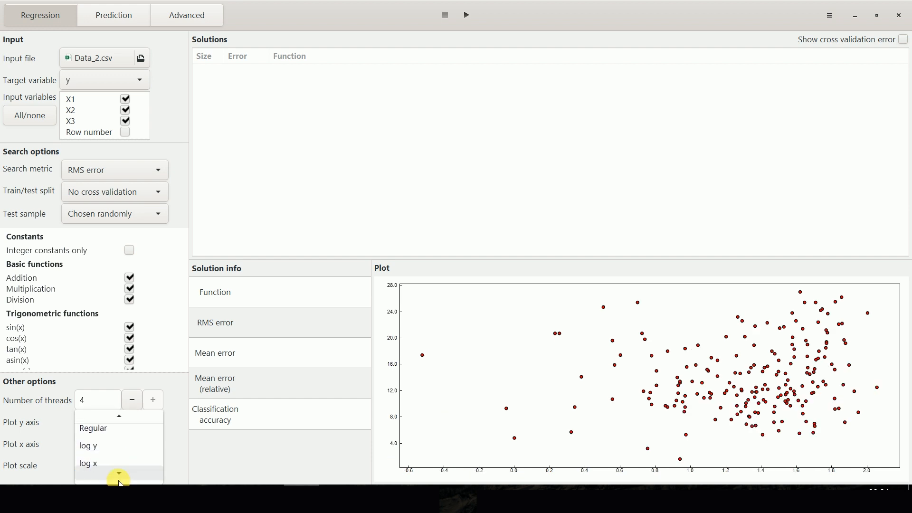
{"action": "left_click", "coordinate": [114, 465]}
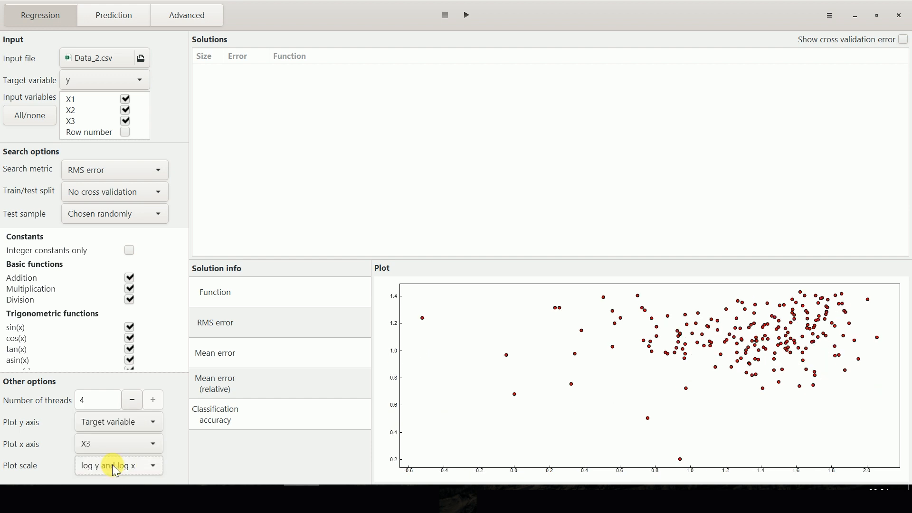
{"action": "left_click", "coordinate": [112, 465]}
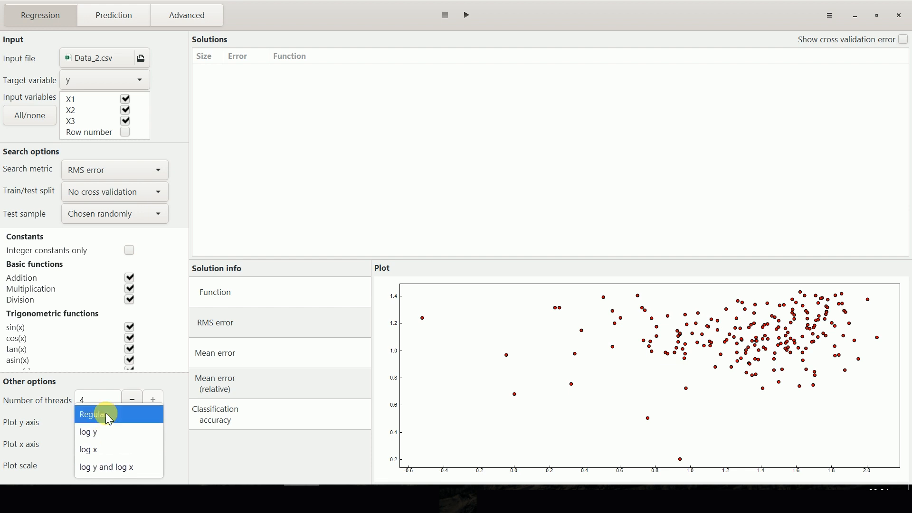
{"action": "left_click", "coordinate": [109, 419]}
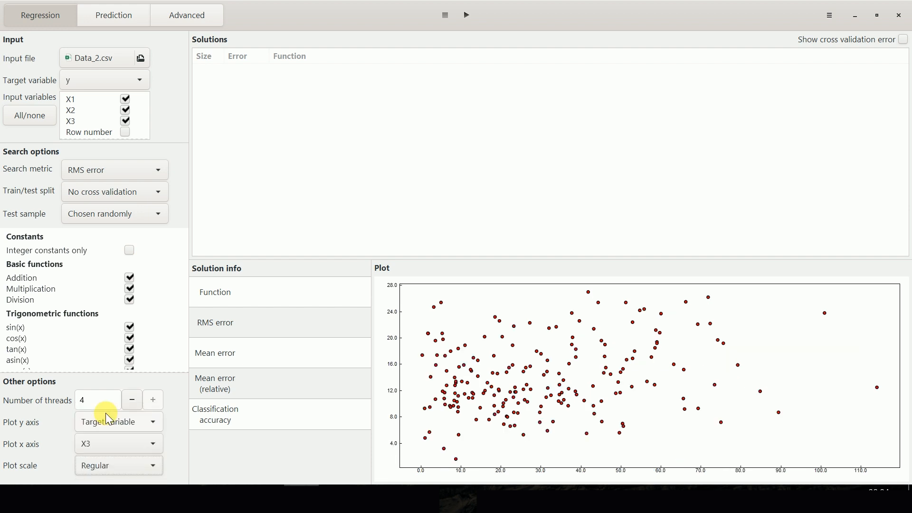
Set the plot x axis to X2 and compare the log y, log x, and log y and log x scales, ending on Regular.
{"action": "left_click", "coordinate": [112, 434]}
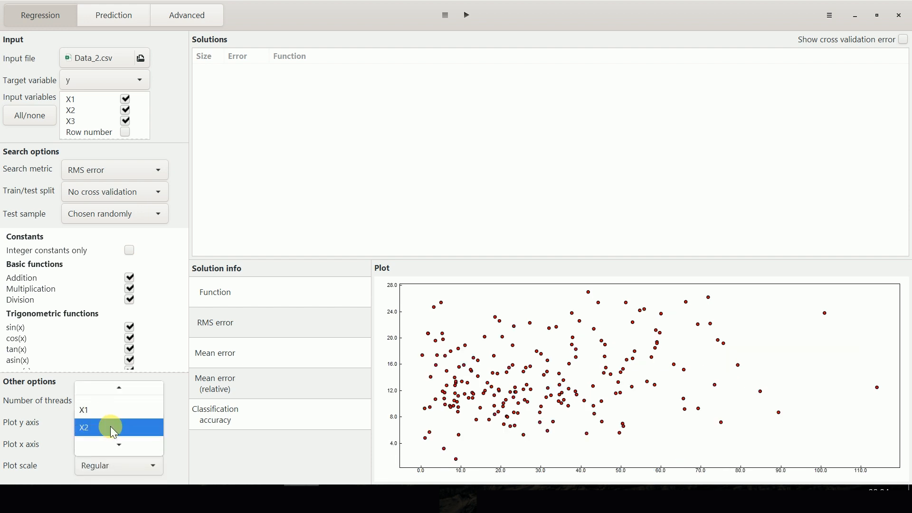
{"action": "left_click", "coordinate": [110, 426]}
{"action": "left_click", "coordinate": [113, 463]}
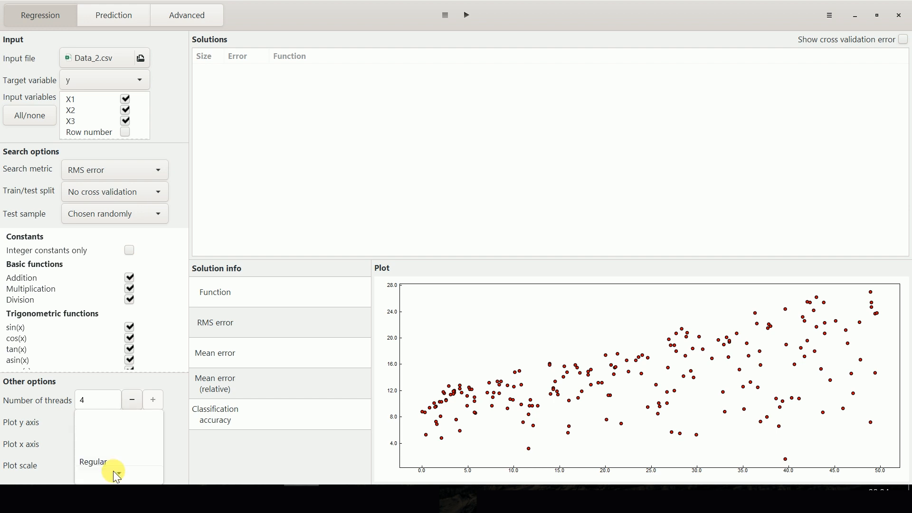
{"action": "left_click", "coordinate": [106, 438]}
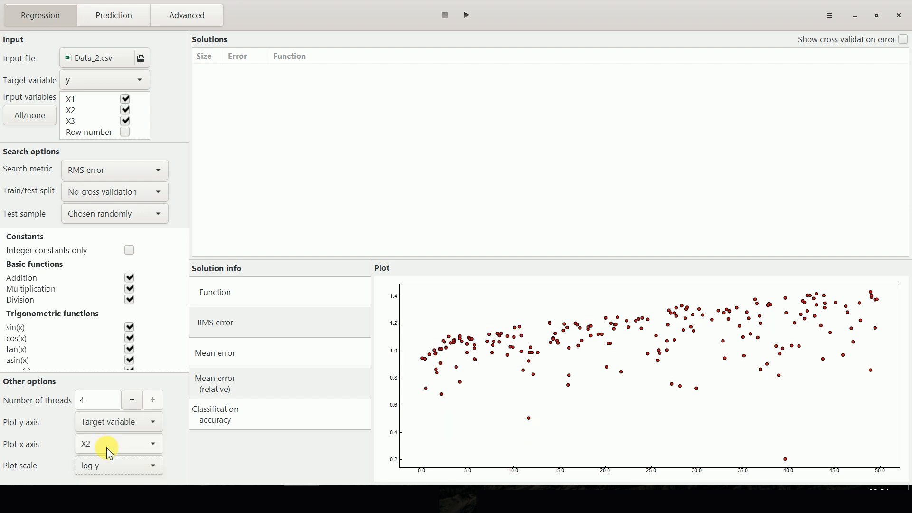
{"action": "left_click", "coordinate": [110, 466]}
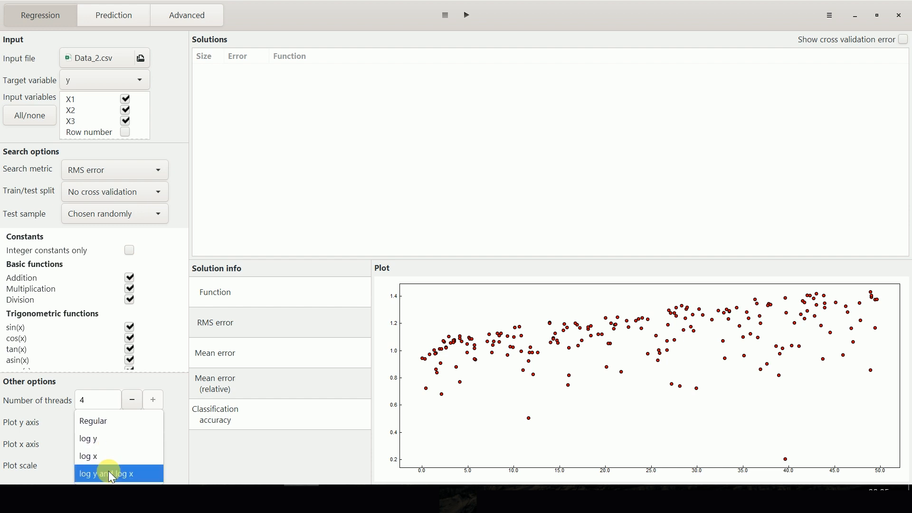
{"action": "left_click", "coordinate": [102, 452]}
{"action": "left_click", "coordinate": [109, 463]}
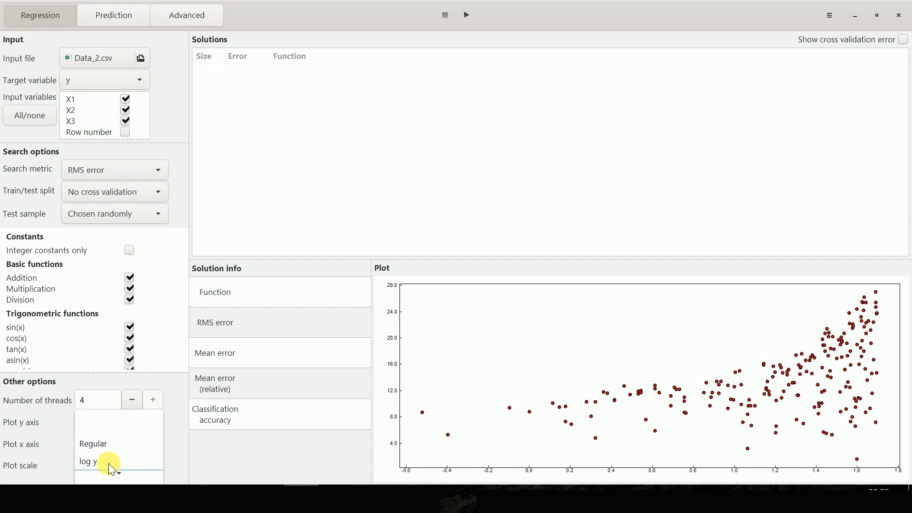
{"action": "left_click", "coordinate": [105, 461]}
{"action": "left_click", "coordinate": [106, 461]}
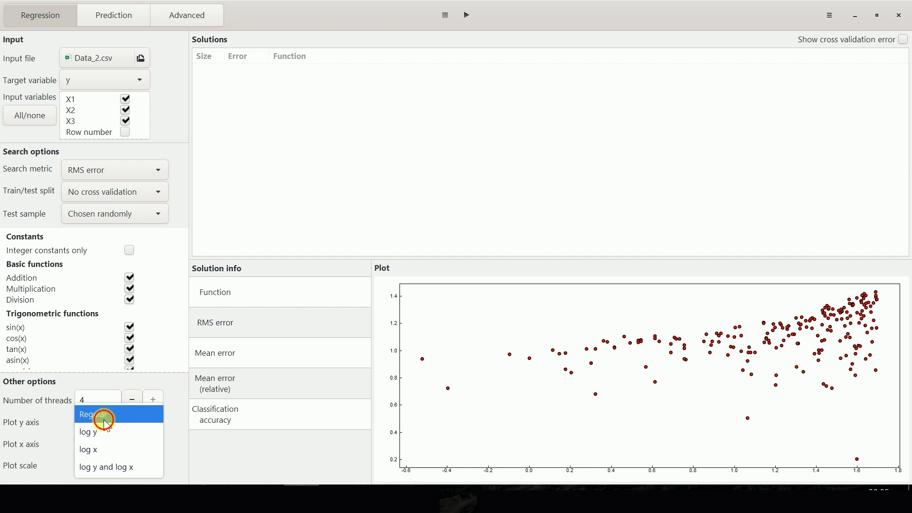
{"action": "left_click", "coordinate": [102, 417]}
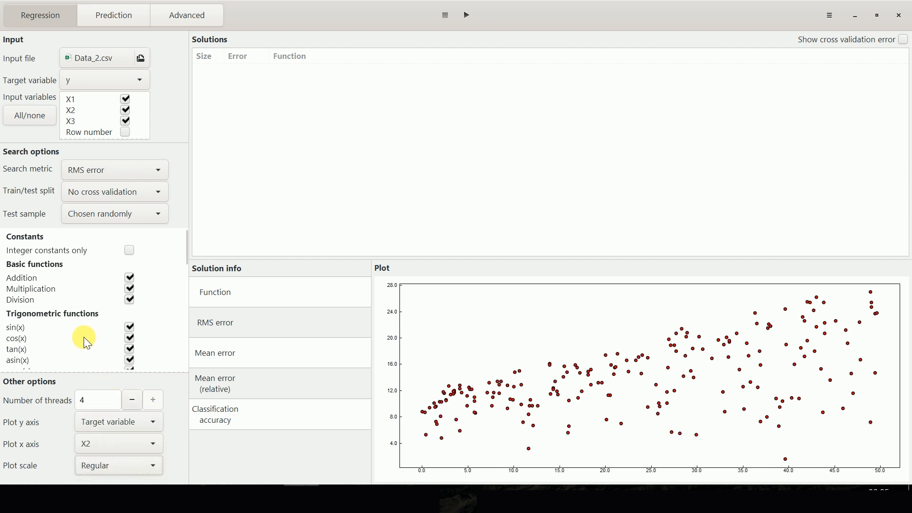
Set the train/test split to 70/30 and keep the test sample chosen randomly.
{"action": "left_click", "coordinate": [102, 185]}
{"action": "left_click", "coordinate": [107, 257]}
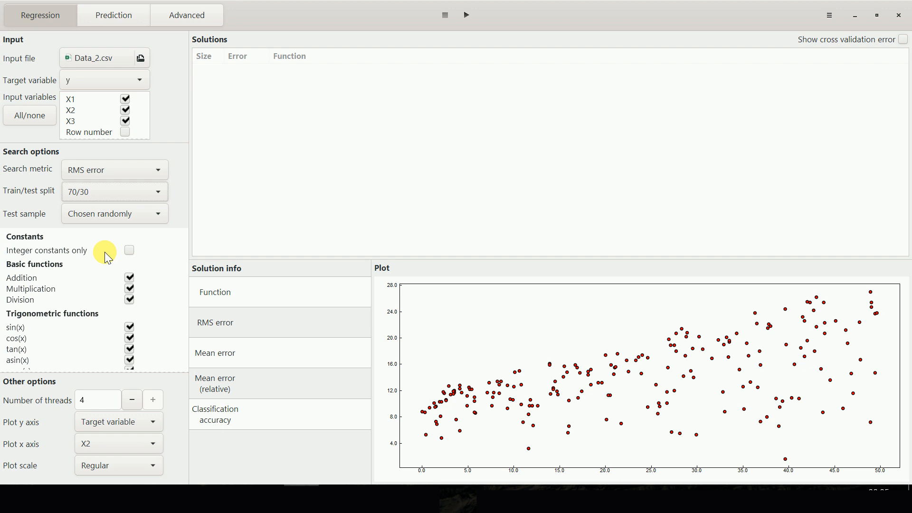
{"action": "left_click", "coordinate": [95, 213]}
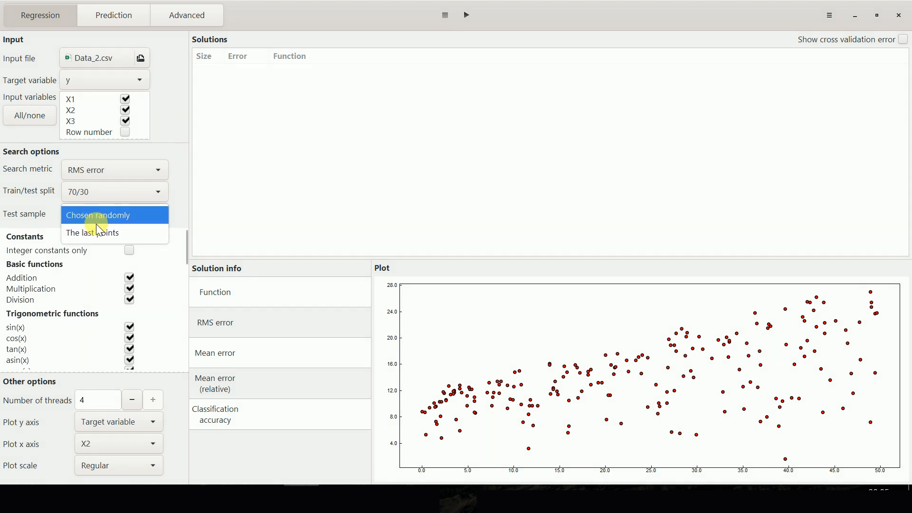
{"action": "left_click", "coordinate": [93, 218]}
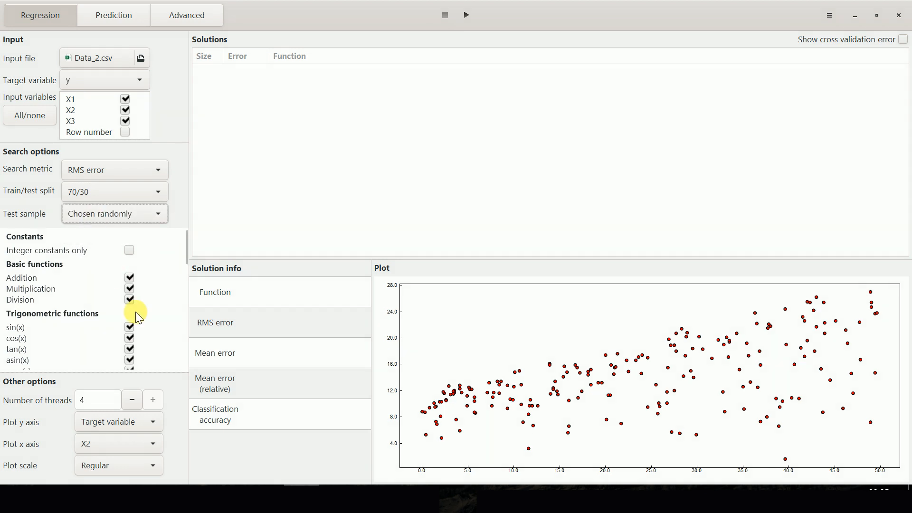
Check the function selection for the search and start the regression without changing it.
{"action": "scroll", "coordinate": [135, 312], "scroll_direction": "down", "scroll_amount": 5}
{"action": "scroll", "coordinate": [136, 312], "scroll_direction": "down", "scroll_amount": 3}
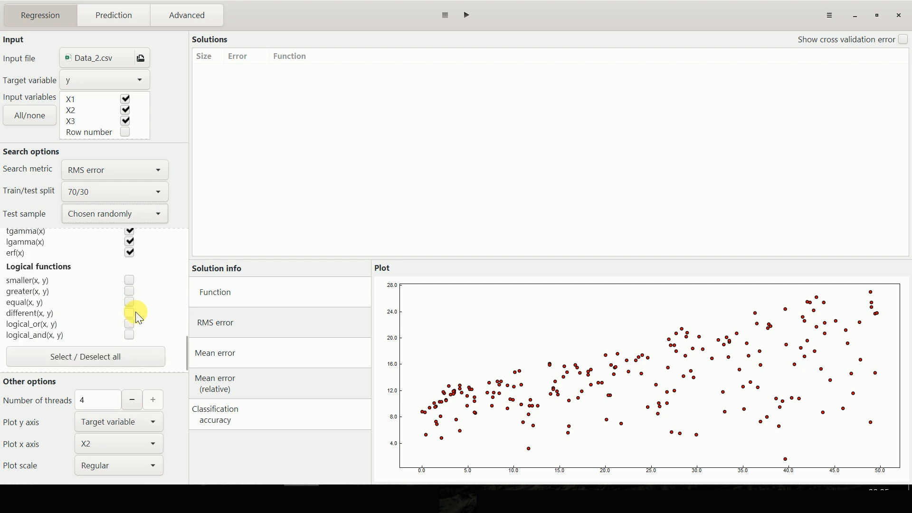
{"action": "scroll", "coordinate": [136, 312], "scroll_direction": "up", "scroll_amount": 2}
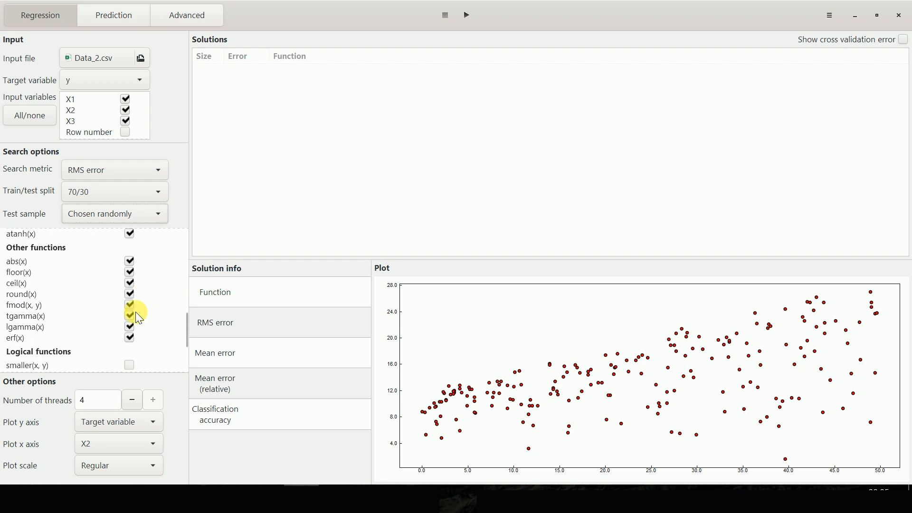
{"action": "scroll", "coordinate": [136, 311], "scroll_direction": "up", "scroll_amount": 3}
{"action": "scroll", "coordinate": [136, 312], "scroll_direction": "up", "scroll_amount": 3}
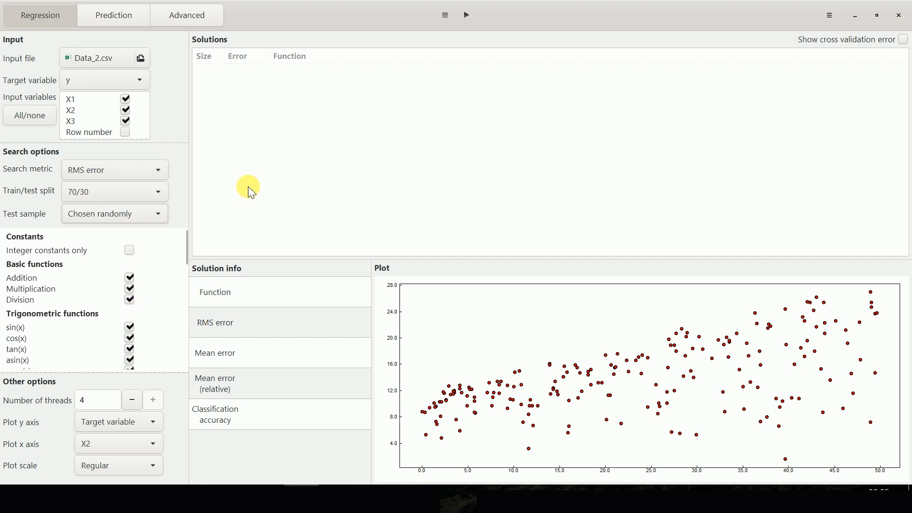
{"action": "left_click", "coordinate": [467, 16]}
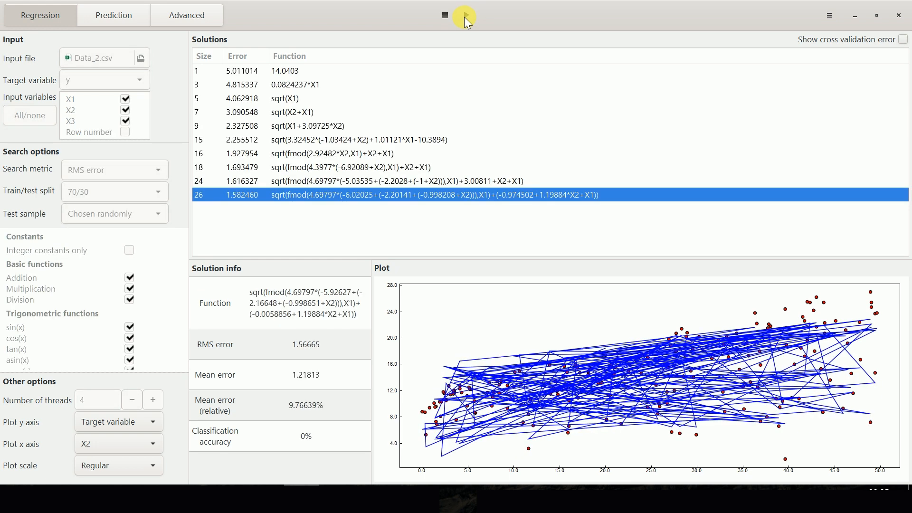
Examine the fit and error metrics of candidate solutions of increasing size, from the size 1 constant to the size 19 function.
{"action": "left_click", "coordinate": [339, 72]}
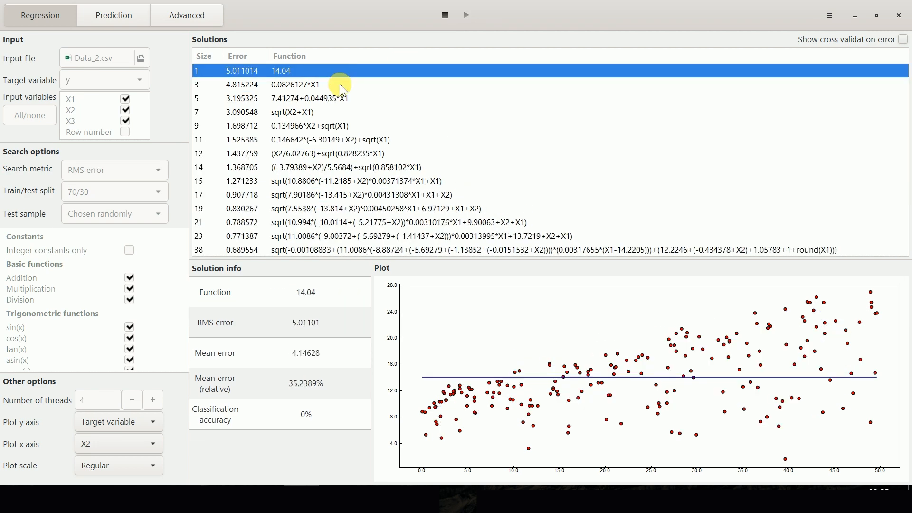
{"action": "left_click", "coordinate": [341, 84]}
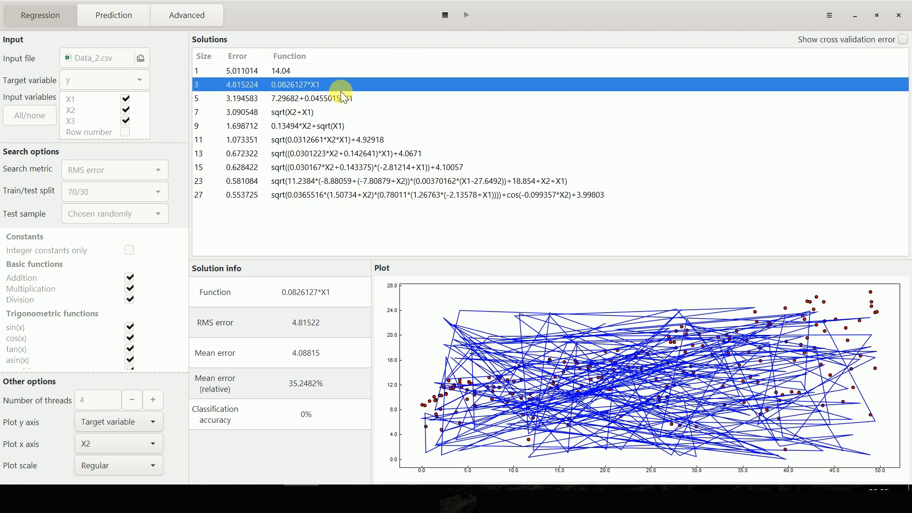
{"action": "left_click", "coordinate": [343, 98]}
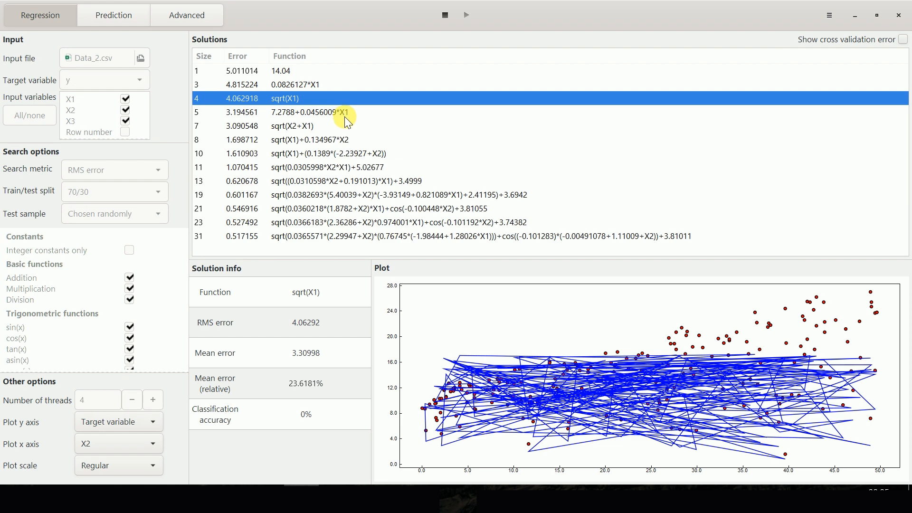
{"action": "left_click", "coordinate": [346, 115]}
{"action": "left_click", "coordinate": [346, 139]}
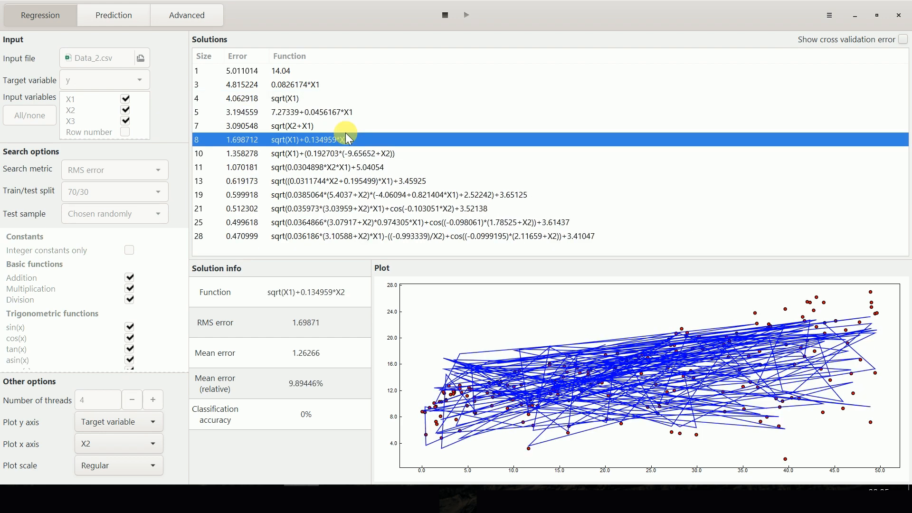
{"action": "left_click", "coordinate": [350, 166]}
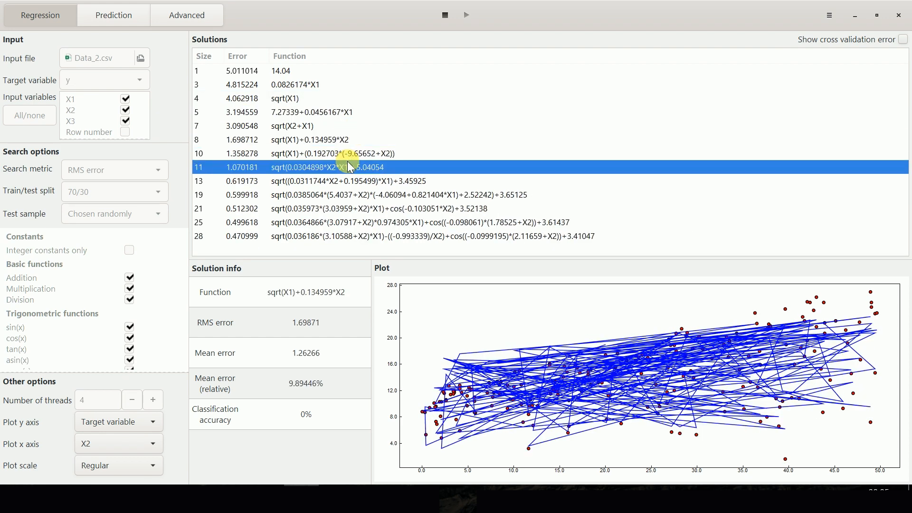
{"action": "left_click", "coordinate": [345, 196]}
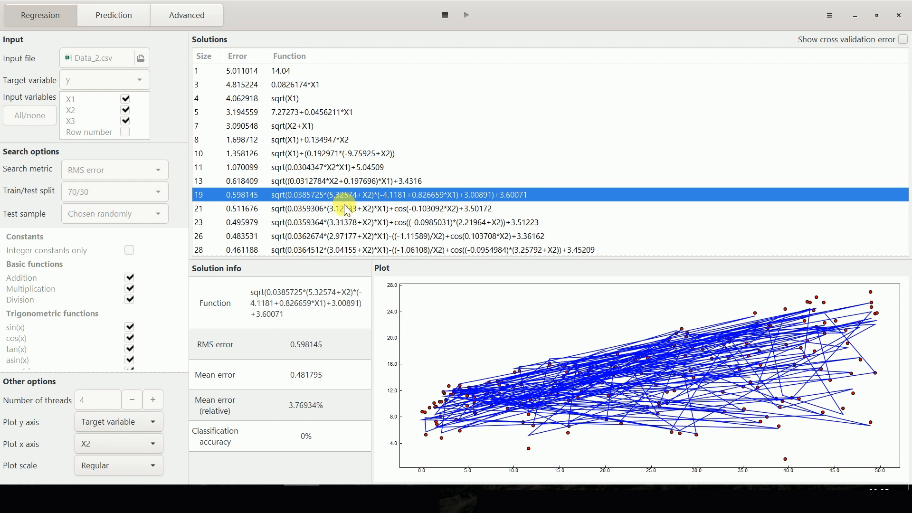
Examine the fit and error metrics of the candidate solutions of sizes 23, 21, 13 and 7.
{"action": "left_click", "coordinate": [346, 209]}
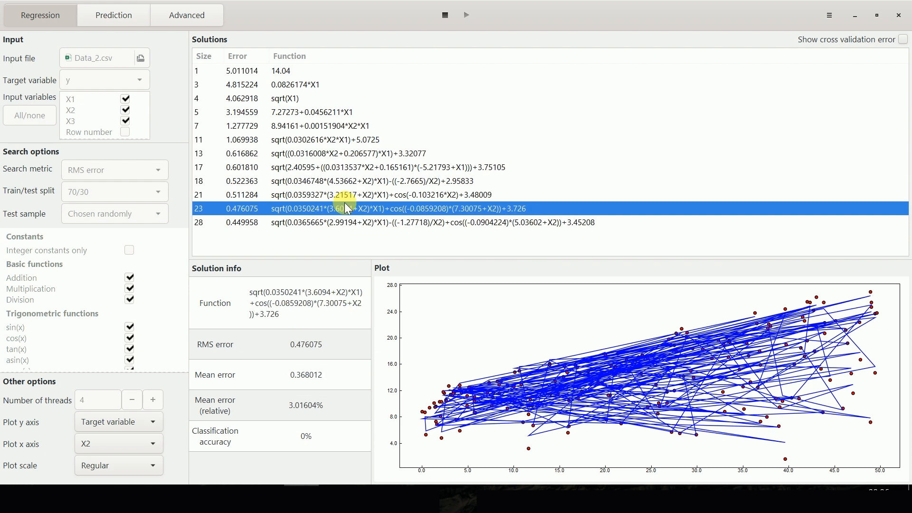
{"action": "left_click", "coordinate": [341, 195]}
{"action": "left_click", "coordinate": [336, 156]}
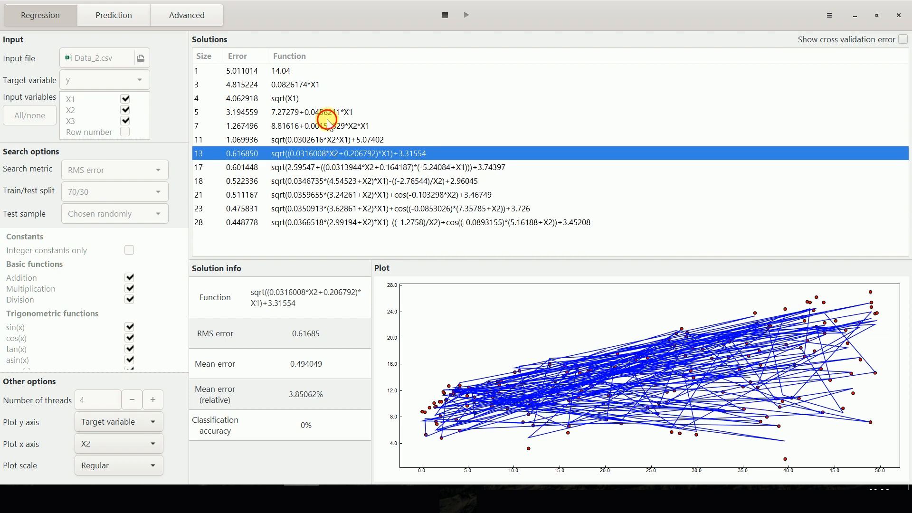
{"action": "left_click", "coordinate": [328, 122]}
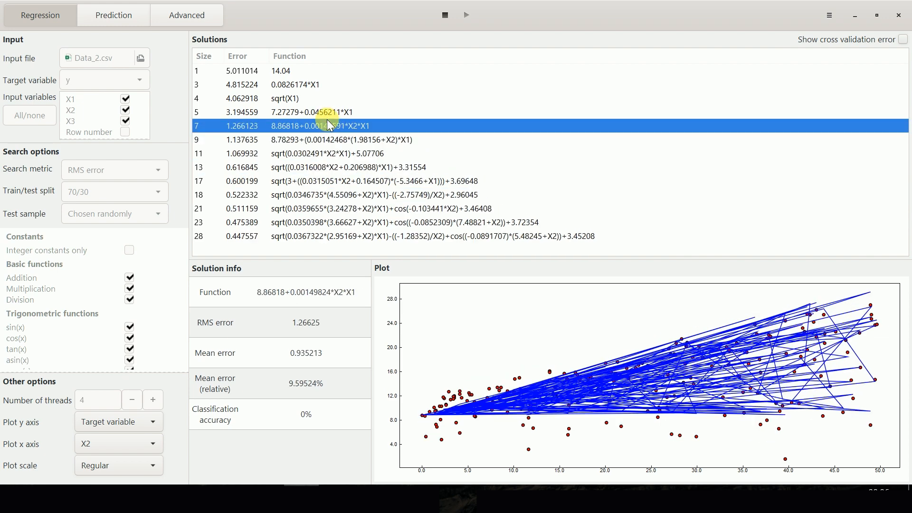
Keep the plot scale on Regular and set the plot x axis to Row number.
{"action": "left_click", "coordinate": [124, 460]}
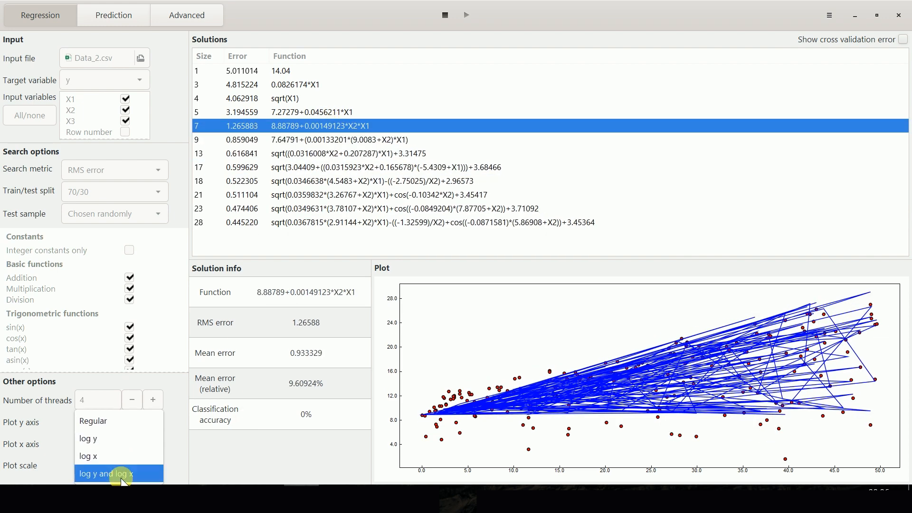
{"action": "left_click", "coordinate": [120, 419]}
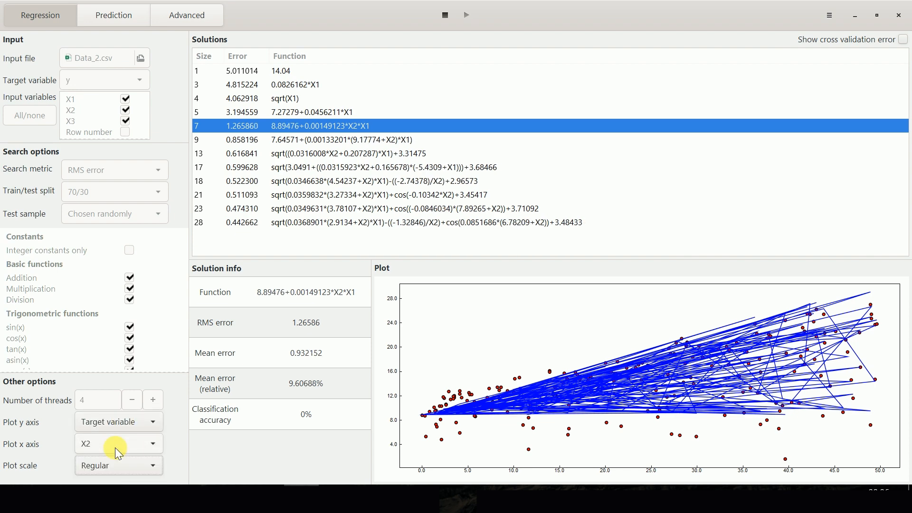
{"action": "left_click", "coordinate": [113, 438]}
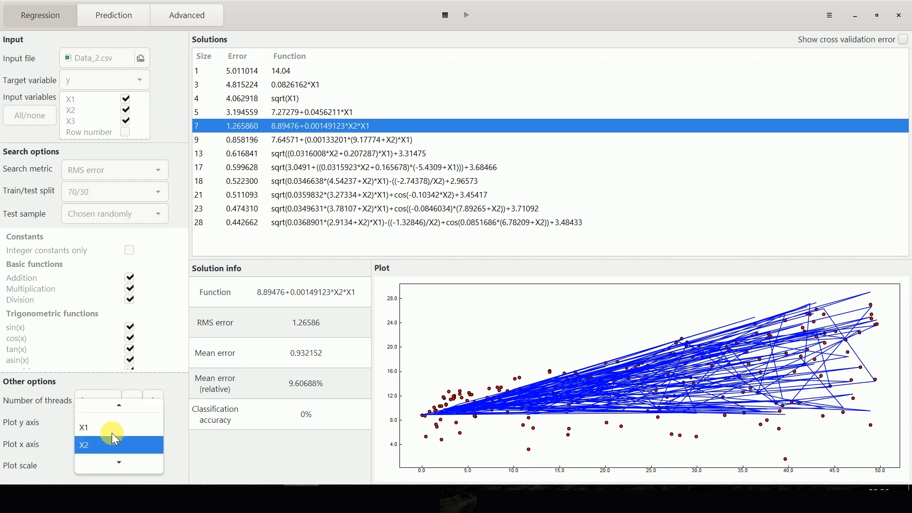
{"action": "left_click", "coordinate": [115, 413]}
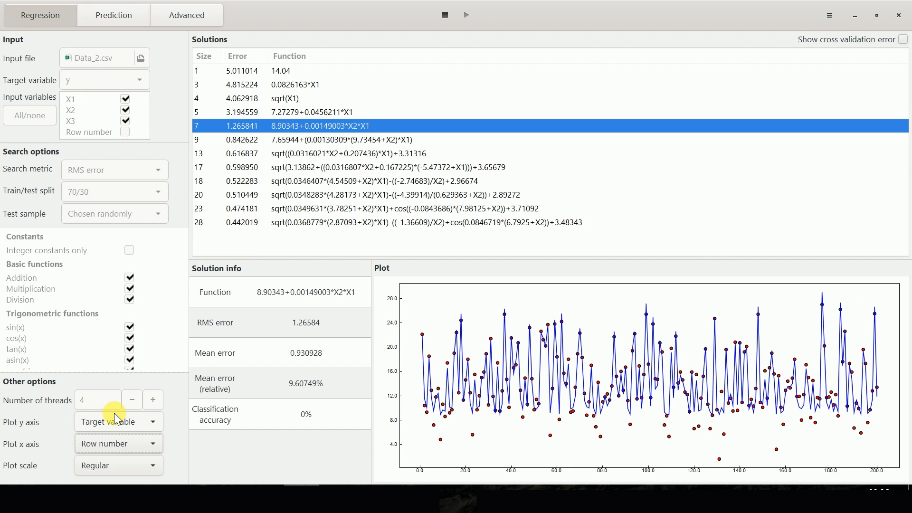
Compare the fits of the size 28, 23, 7, 5, 4 and 3 solutions against row number, and stop the regression.
{"action": "left_click", "coordinate": [312, 222]}
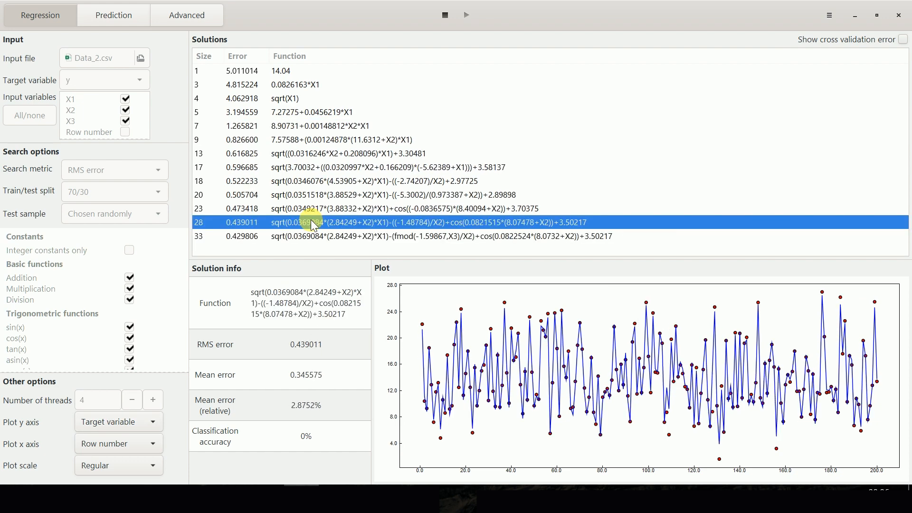
{"action": "left_click", "coordinate": [324, 208]}
{"action": "left_click", "coordinate": [300, 126]}
{"action": "left_click", "coordinate": [298, 113]}
{"action": "left_click", "coordinate": [300, 99]}
{"action": "left_click", "coordinate": [300, 85]}
{"action": "left_click", "coordinate": [445, 16]}
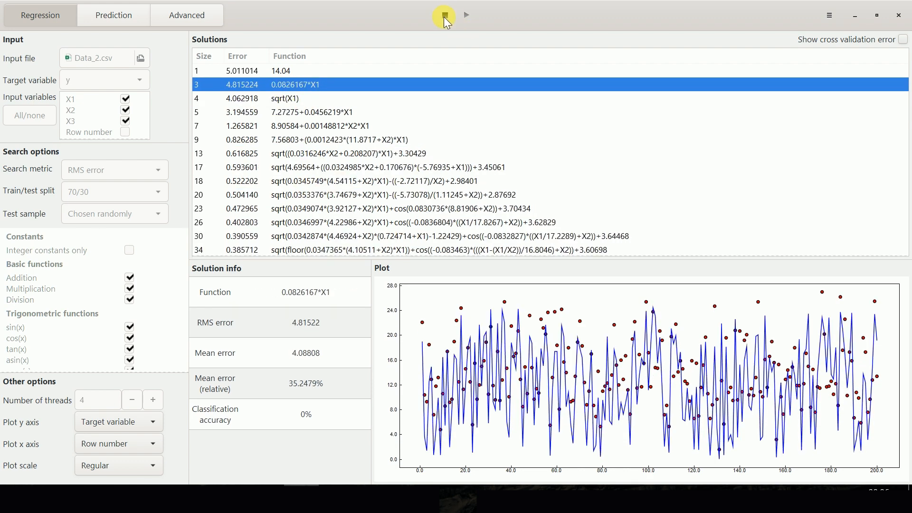
Compute the predictions of all candidate functions for X1, X2 and X3 each set to 220.
{"action": "left_click", "coordinate": [128, 21]}
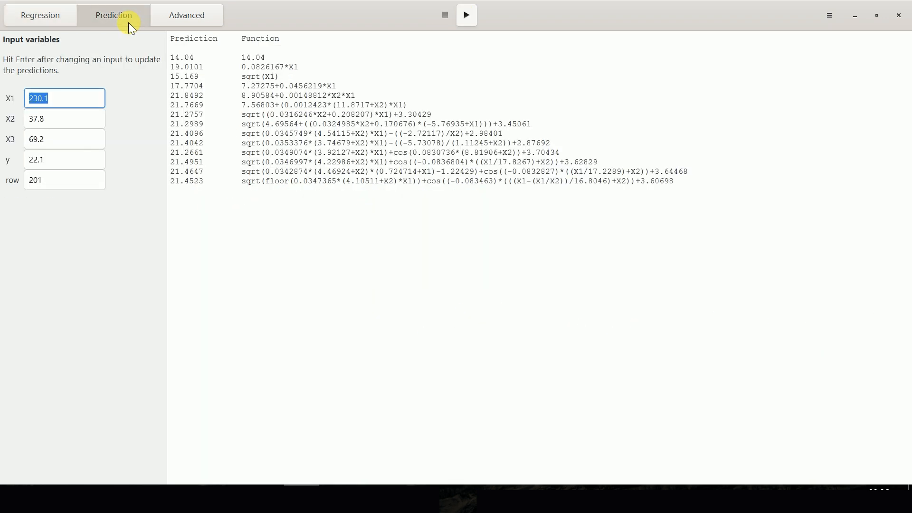
{"action": "type", "text": "220"}
{"action": "key", "text": "Tab"}
{"action": "type", "text": "220"}
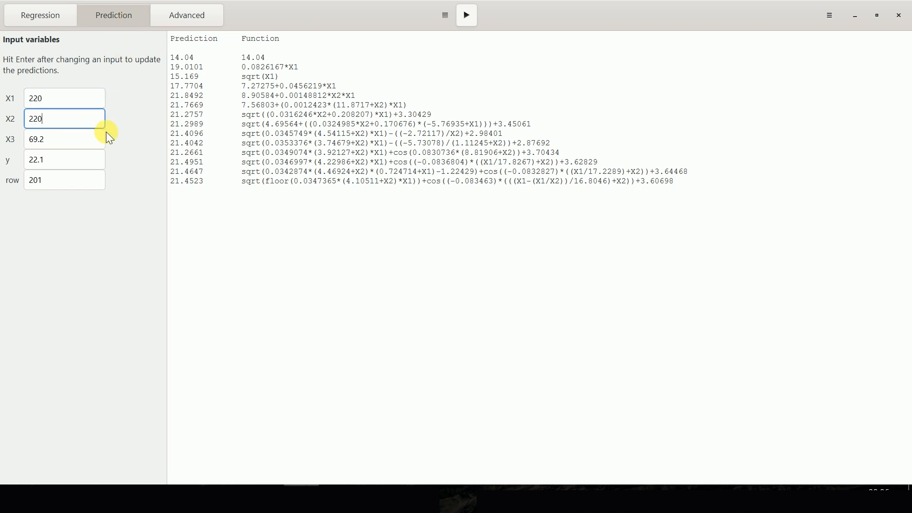
{"action": "key", "text": "Tab"}
{"action": "type", "text": "220"}
{"action": "key", "text": "Return"}
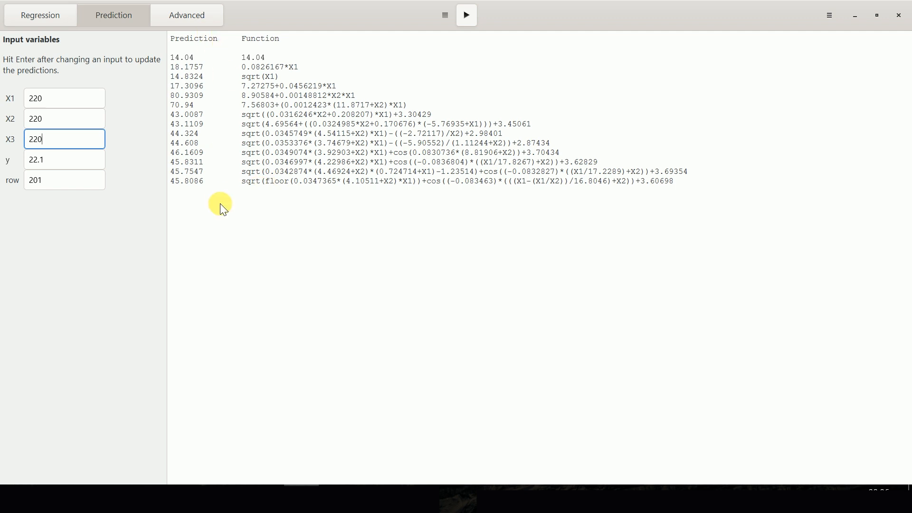
Return to the regression results and set the plot y axis to Residual error.
{"action": "left_click", "coordinate": [64, 15]}
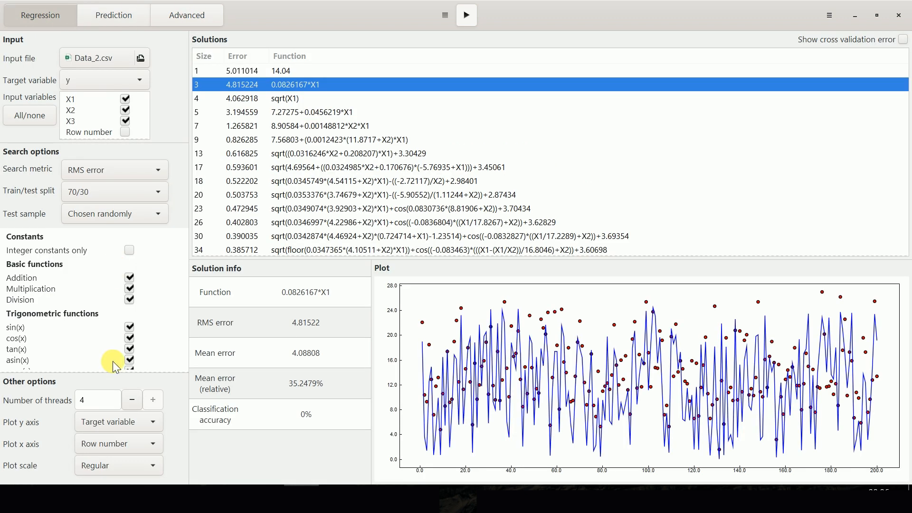
{"action": "left_click", "coordinate": [115, 422]}
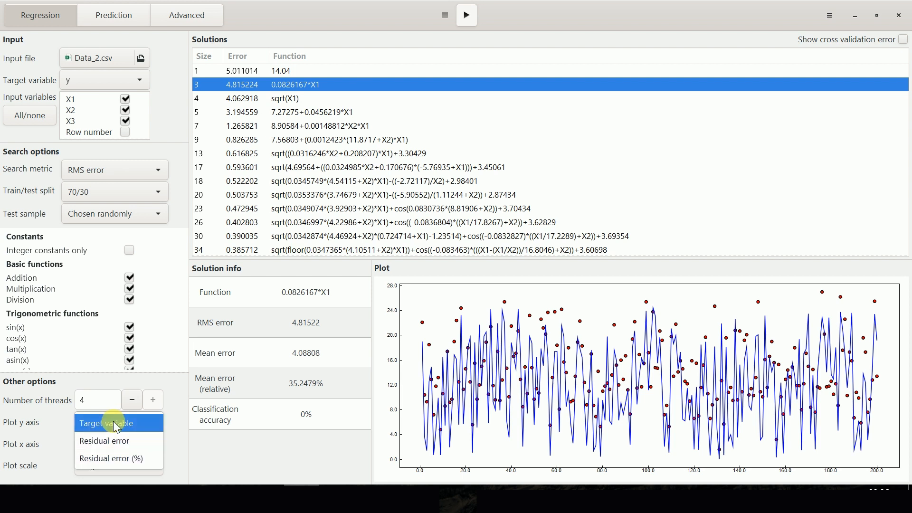
{"action": "left_click", "coordinate": [114, 438]}
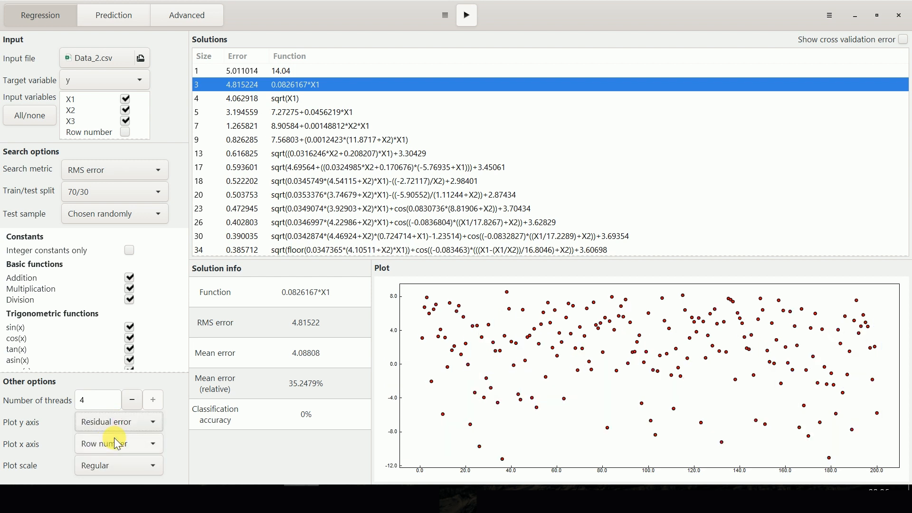
Compare the residual error plots of the size 5, 17 and 20 solutions.
{"action": "left_click", "coordinate": [318, 117]}
{"action": "left_click", "coordinate": [328, 167]}
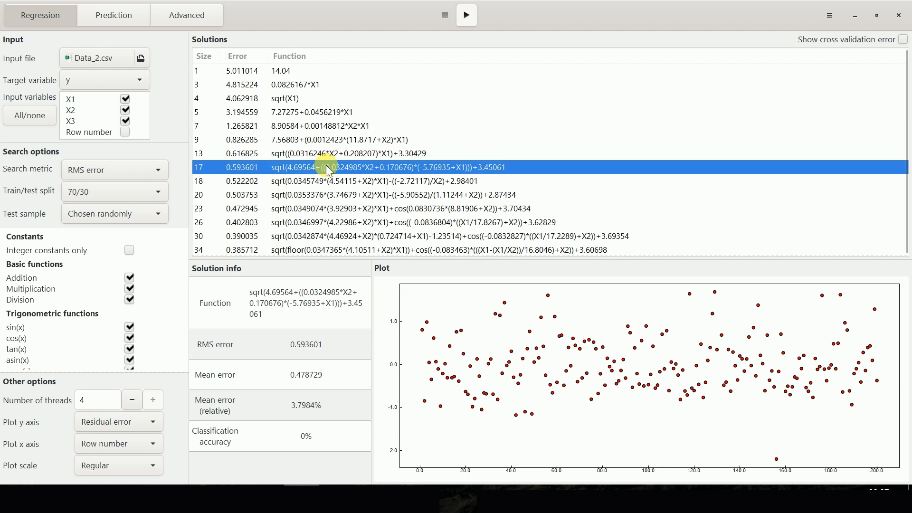
{"action": "left_click", "coordinate": [328, 194]}
View the size 20 solution's residual errors against X1, and return the plot x axis to Row number.
{"action": "left_click", "coordinate": [136, 440]}
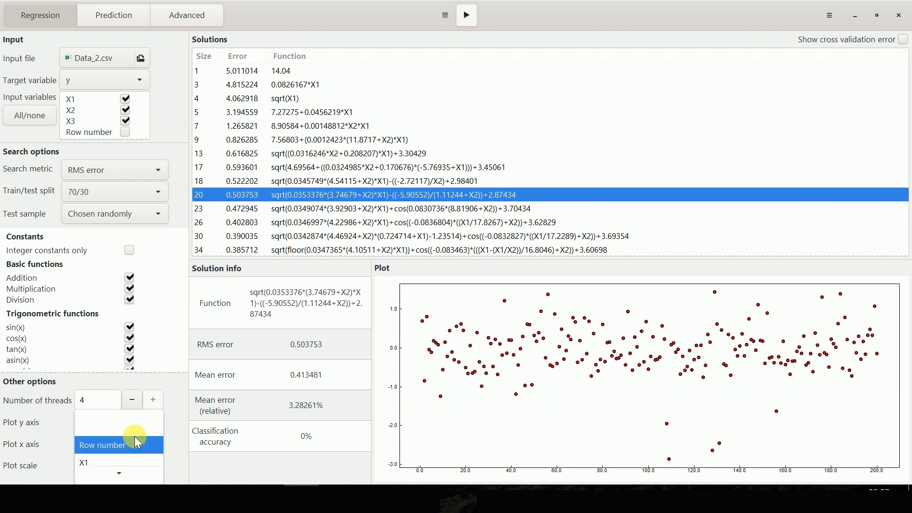
{"action": "left_click", "coordinate": [131, 456]}
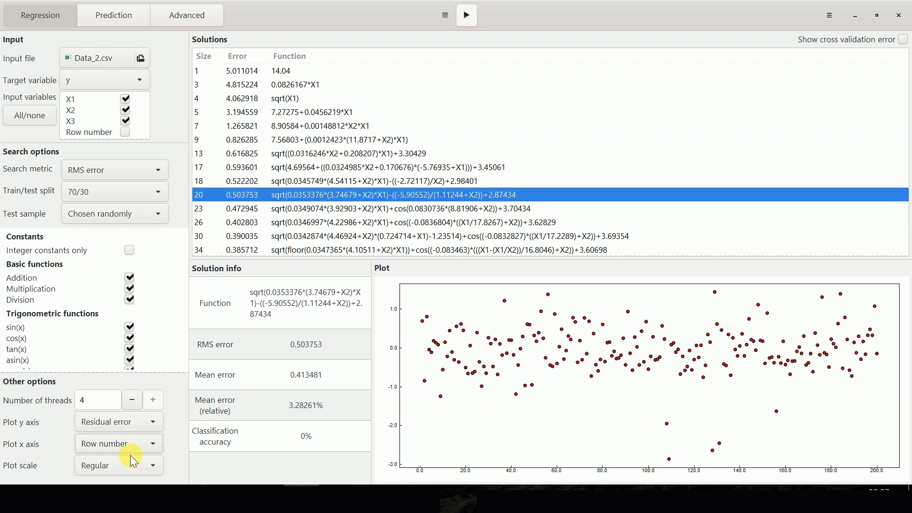
{"action": "left_click", "coordinate": [127, 445]}
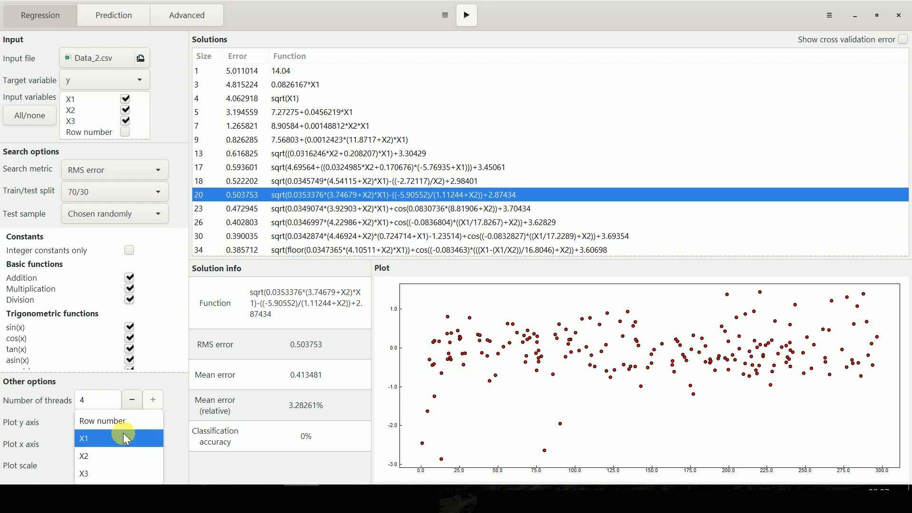
{"action": "left_click", "coordinate": [117, 421]}
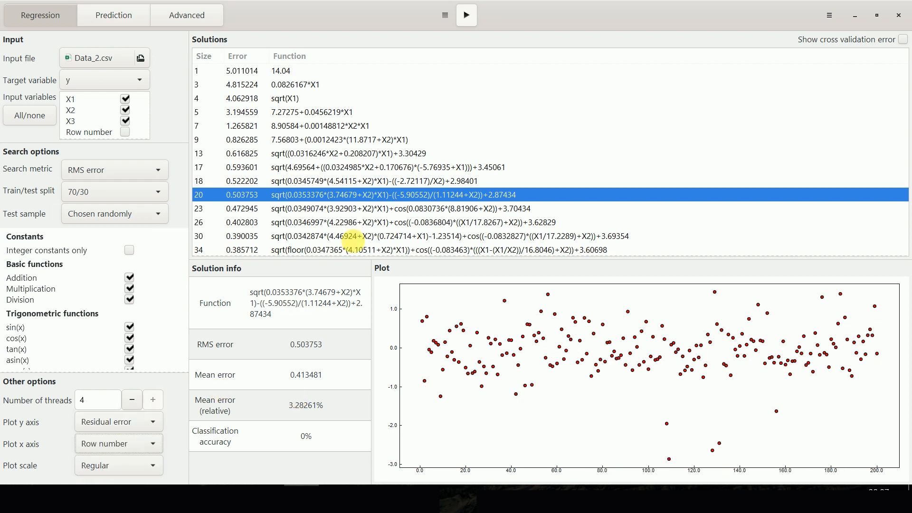
Examine the residuals and error metrics of the size 34 solution, keeping the plot y axis on Residual error.
{"action": "scroll", "coordinate": [354, 248], "scroll_direction": "down", "scroll_amount": 1}
{"action": "left_click", "coordinate": [358, 250]}
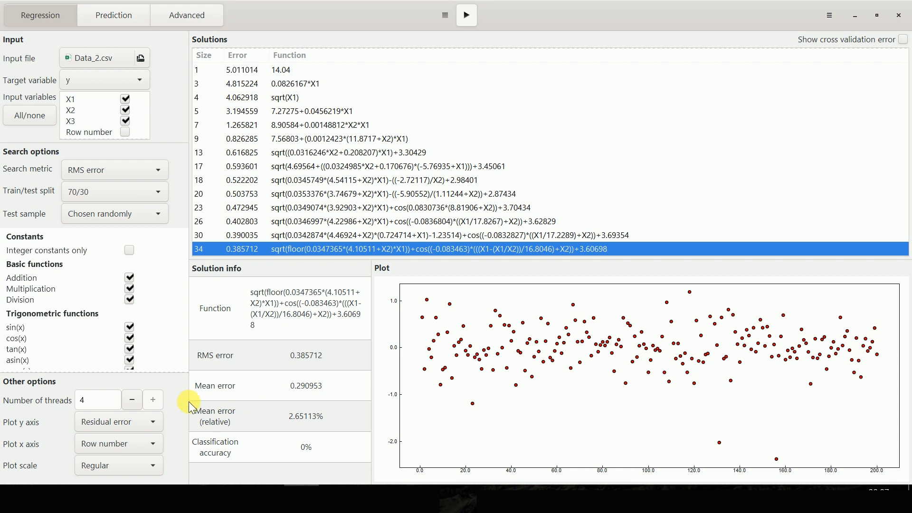
{"action": "left_click", "coordinate": [124, 422]}
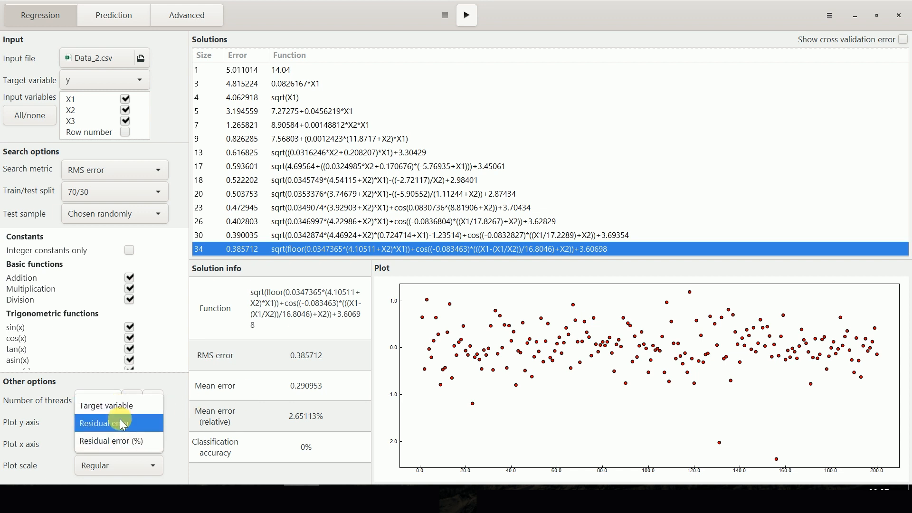
{"action": "left_click", "coordinate": [114, 423]}
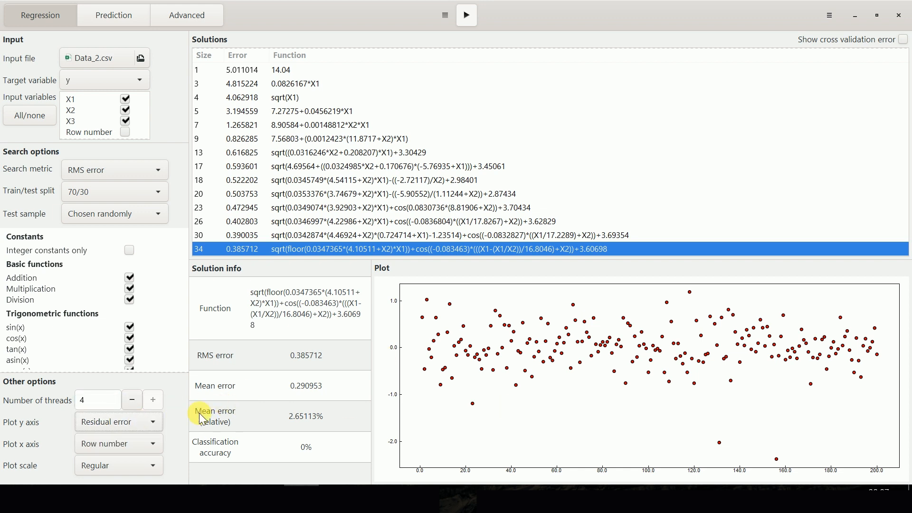